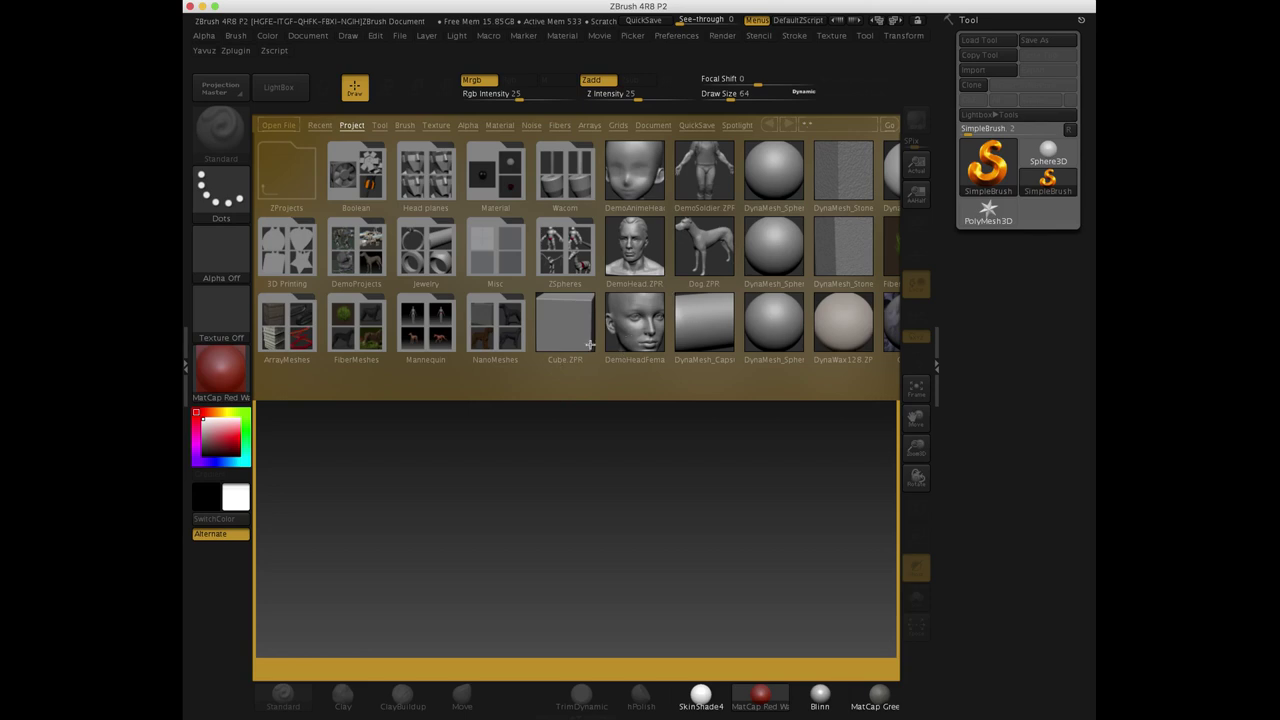
# Hide the LightBox project browser so the empty canvas shows
pyautogui.click(282, 92)
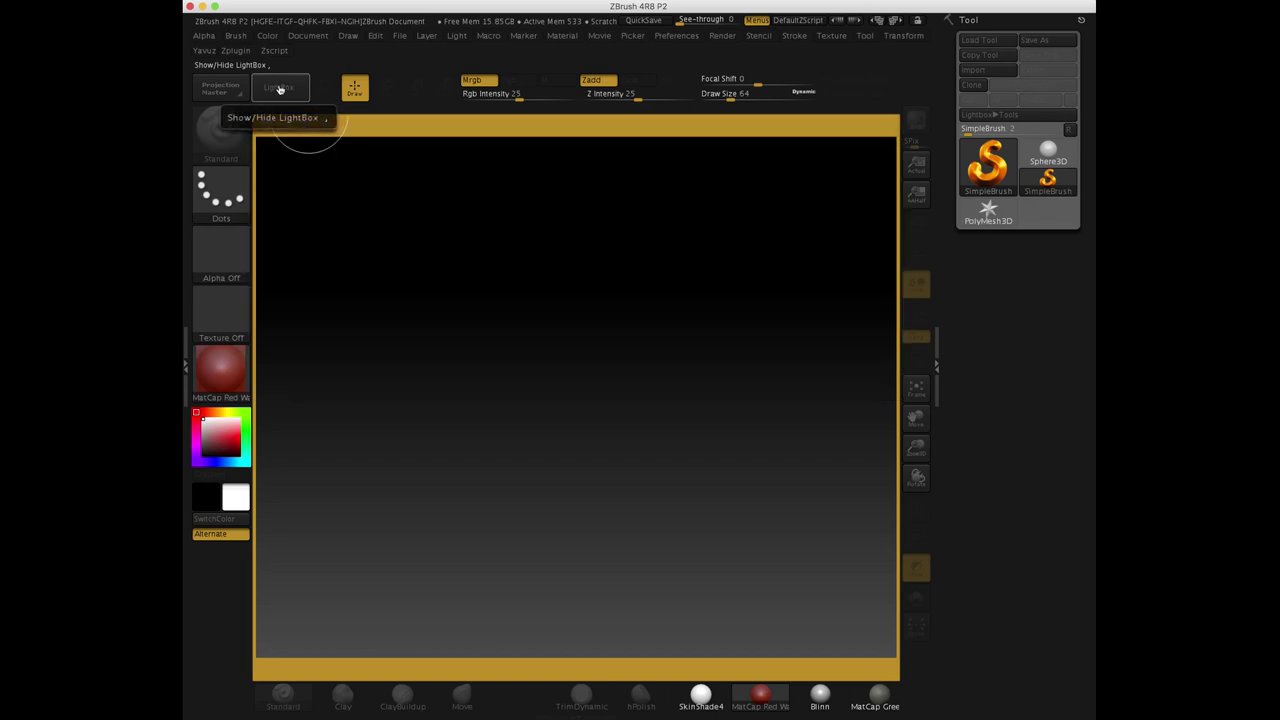
pyautogui.click(280, 89)
pyautogui.click(280, 89)
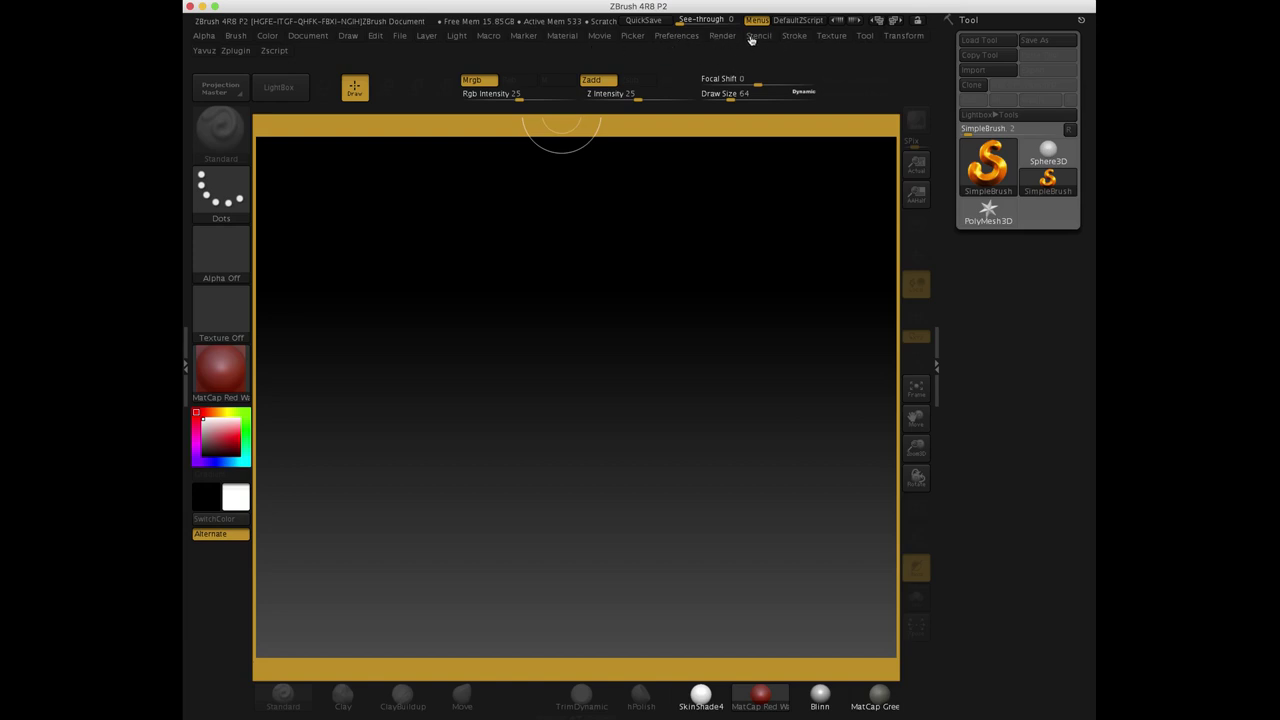
pyautogui.click(866, 37)
pyautogui.click(867, 38)
pyautogui.click(866, 38)
pyautogui.click(861, 51)
pyautogui.click(864, 38)
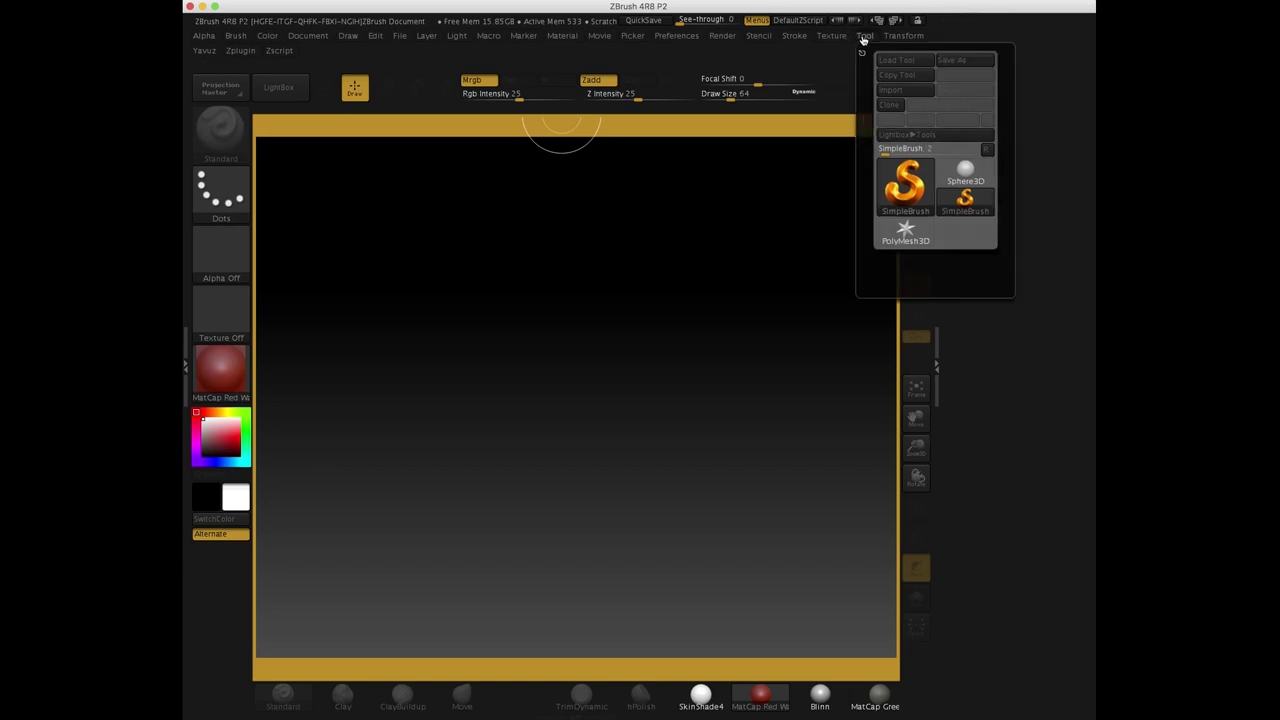
pyautogui.click(863, 40)
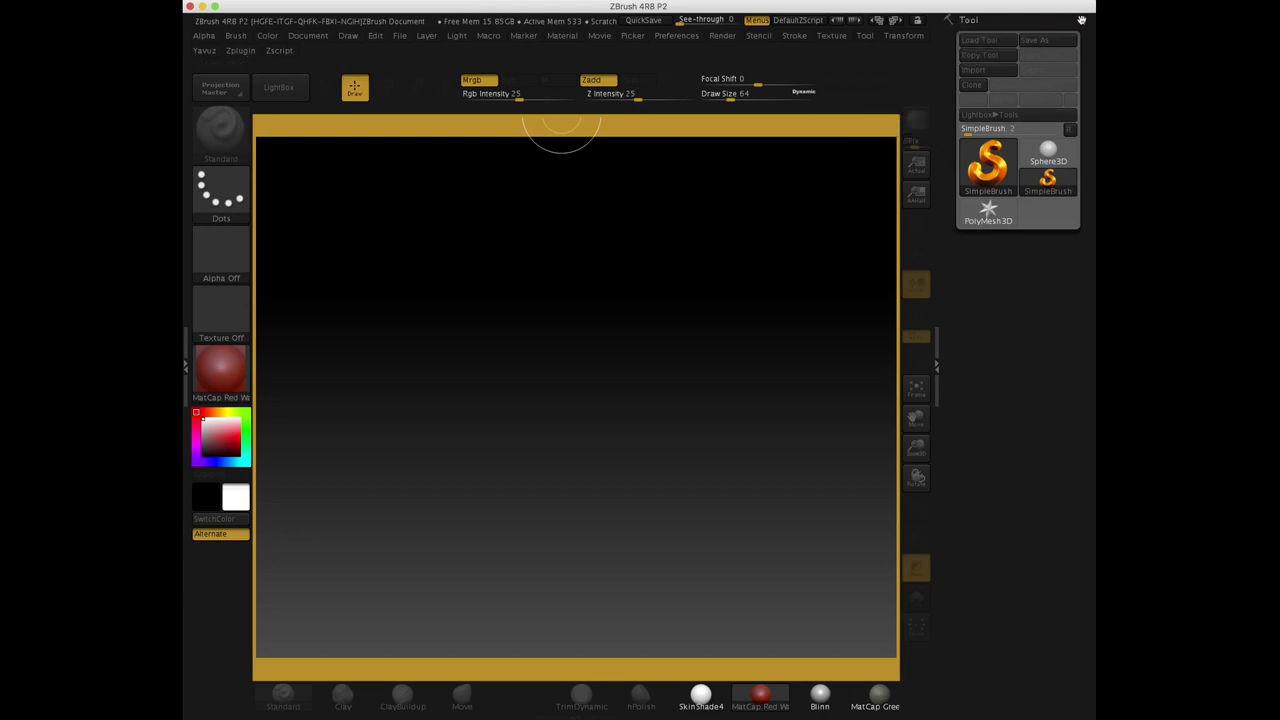
# Drag the Tool palette out of the right-hand tray so the tray is empty
pyautogui.moveTo(1081, 20)
pyautogui.mouseDown()
pyautogui.moveTo(275, 273)
pyautogui.moveTo(1014, 124)
pyautogui.mouseUp()
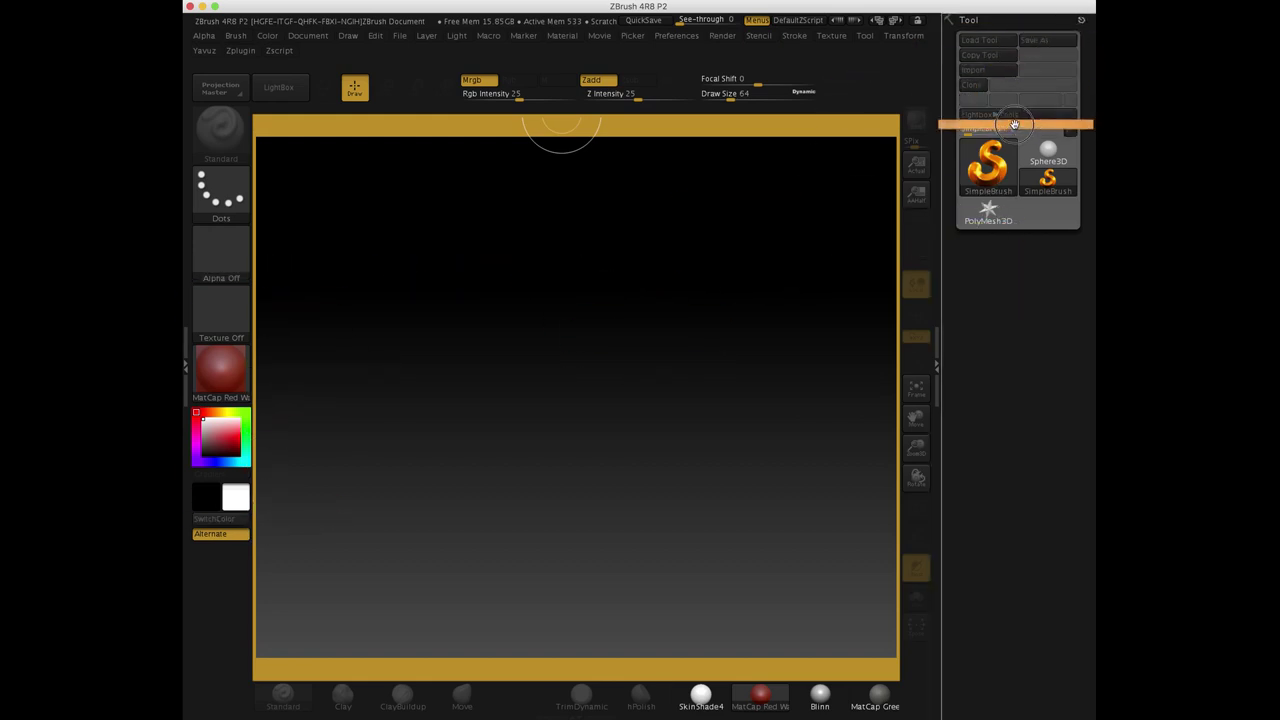
pyautogui.moveTo(1014, 124); pyautogui.dragTo(975, 19)
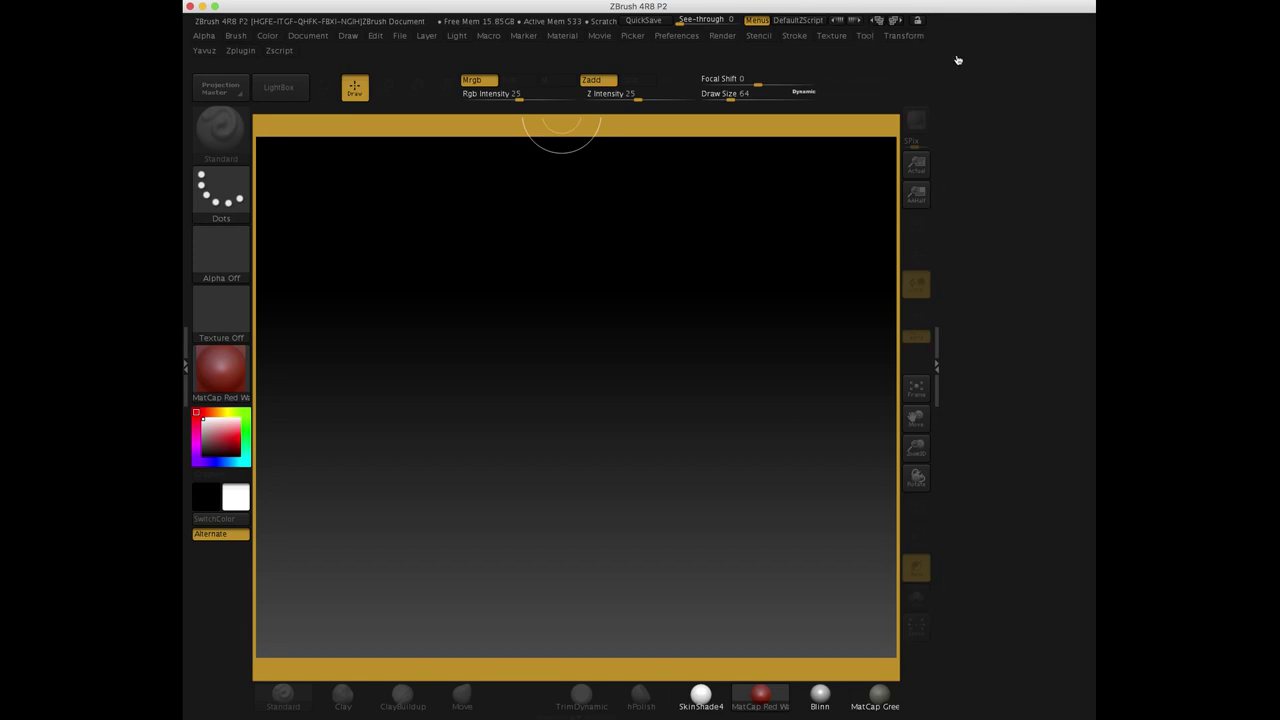
pyautogui.click(865, 36)
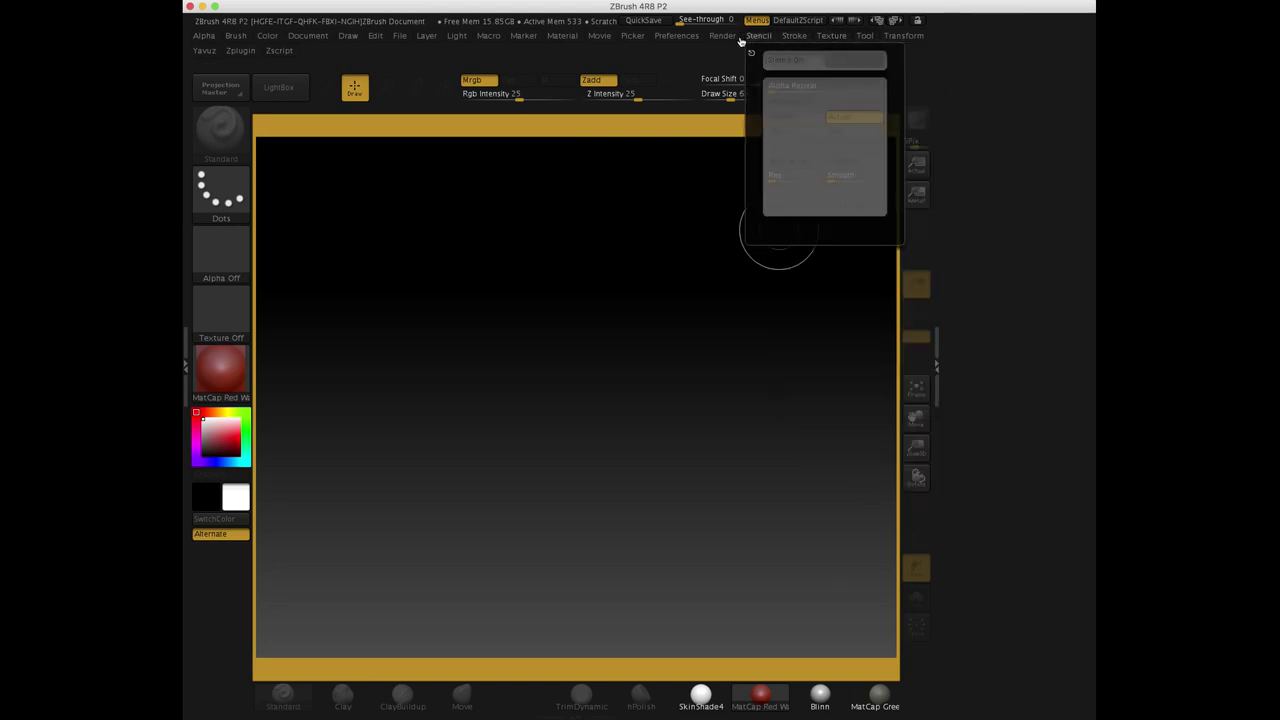
pyautogui.moveTo(562, 36)
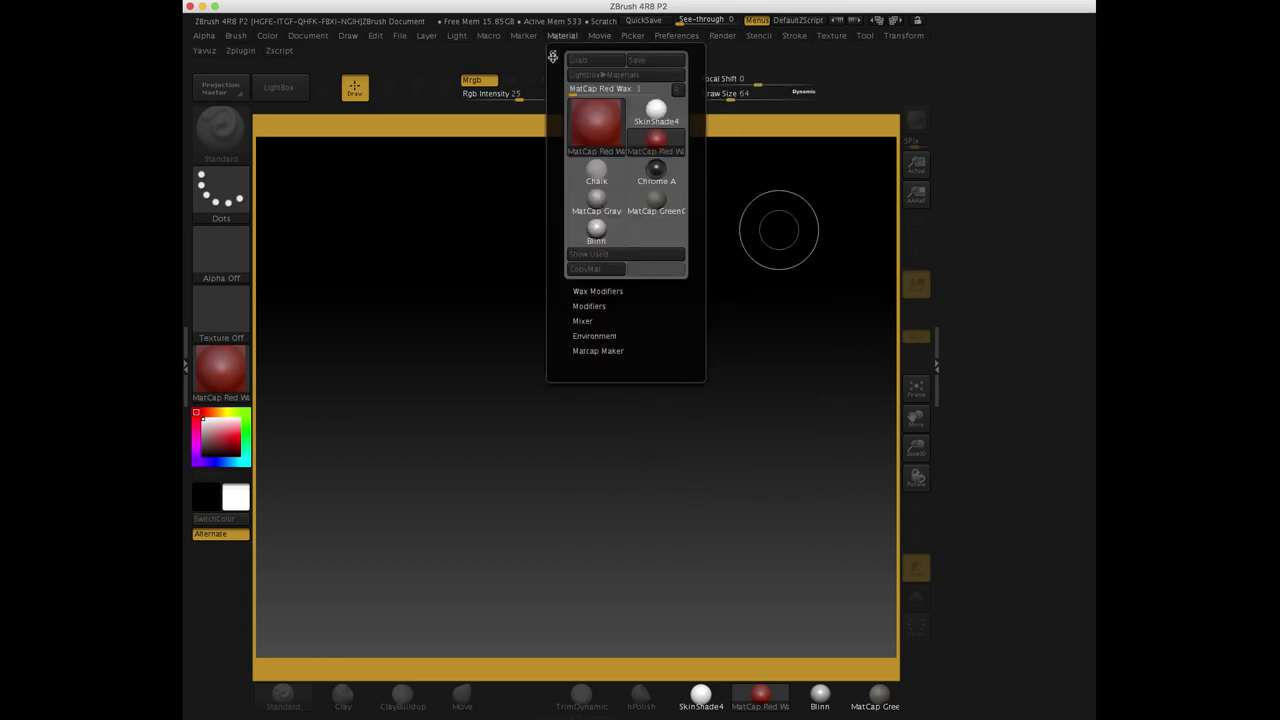
# Dock Material, then Tool below it, in the right tray, then pull Material back out
pyautogui.moveTo(553, 52); pyautogui.dragTo(555, 57)
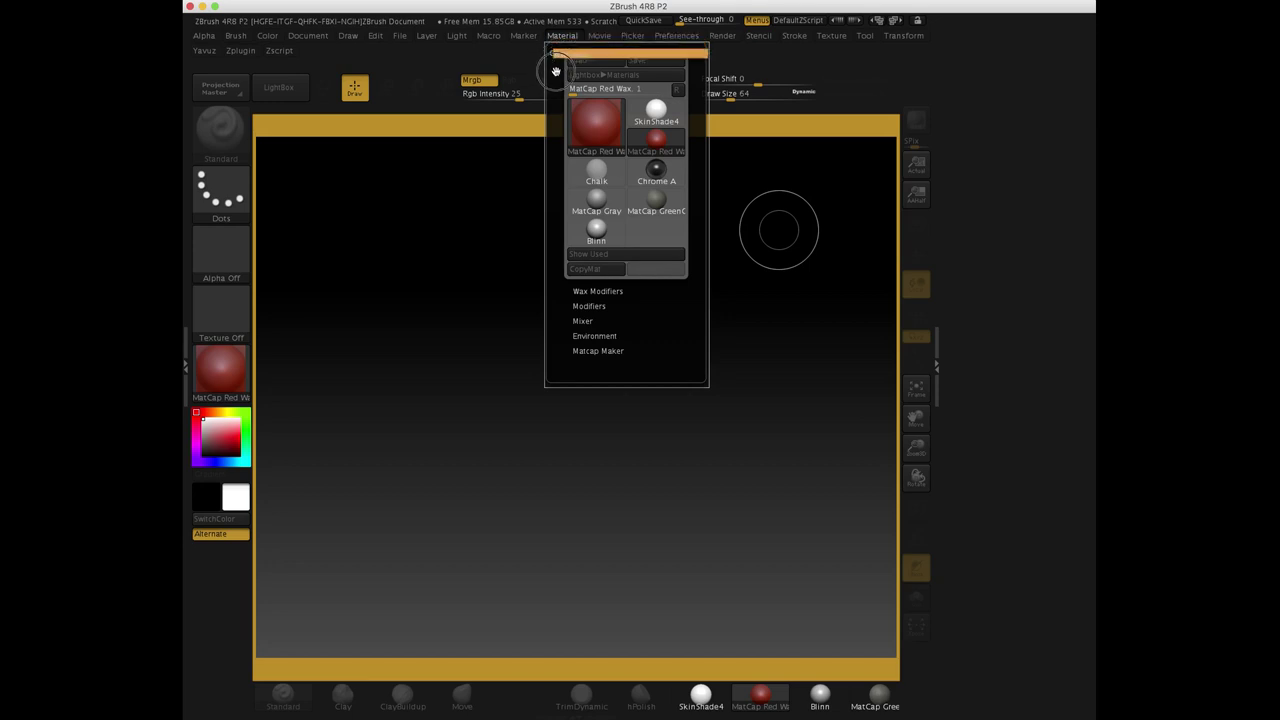
pyautogui.moveTo(555, 57)
pyautogui.mouseDown()
pyautogui.moveTo(914, 126)
pyautogui.moveTo(977, 151)
pyautogui.moveTo(706, 160)
pyautogui.moveTo(272, 91)
pyautogui.moveTo(276, 68)
pyautogui.moveTo(222, 185)
pyautogui.moveTo(188, 210)
pyautogui.moveTo(969, 237)
pyautogui.moveTo(969, 206)
pyautogui.moveTo(818, 76)
pyautogui.moveTo(765, 95)
pyautogui.moveTo(695, 88)
pyautogui.moveTo(945, 68)
pyautogui.moveTo(955, 124)
pyautogui.moveTo(952, 104)
pyautogui.mouseUp()
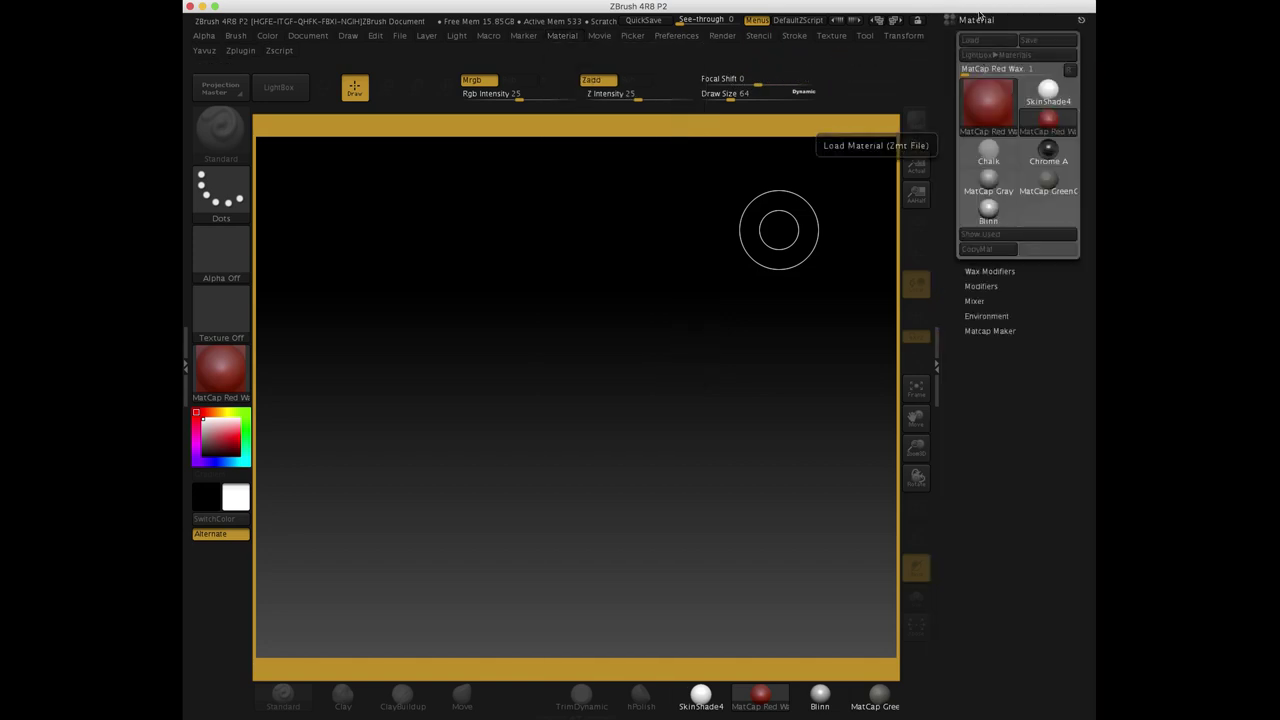
pyautogui.click(864, 37)
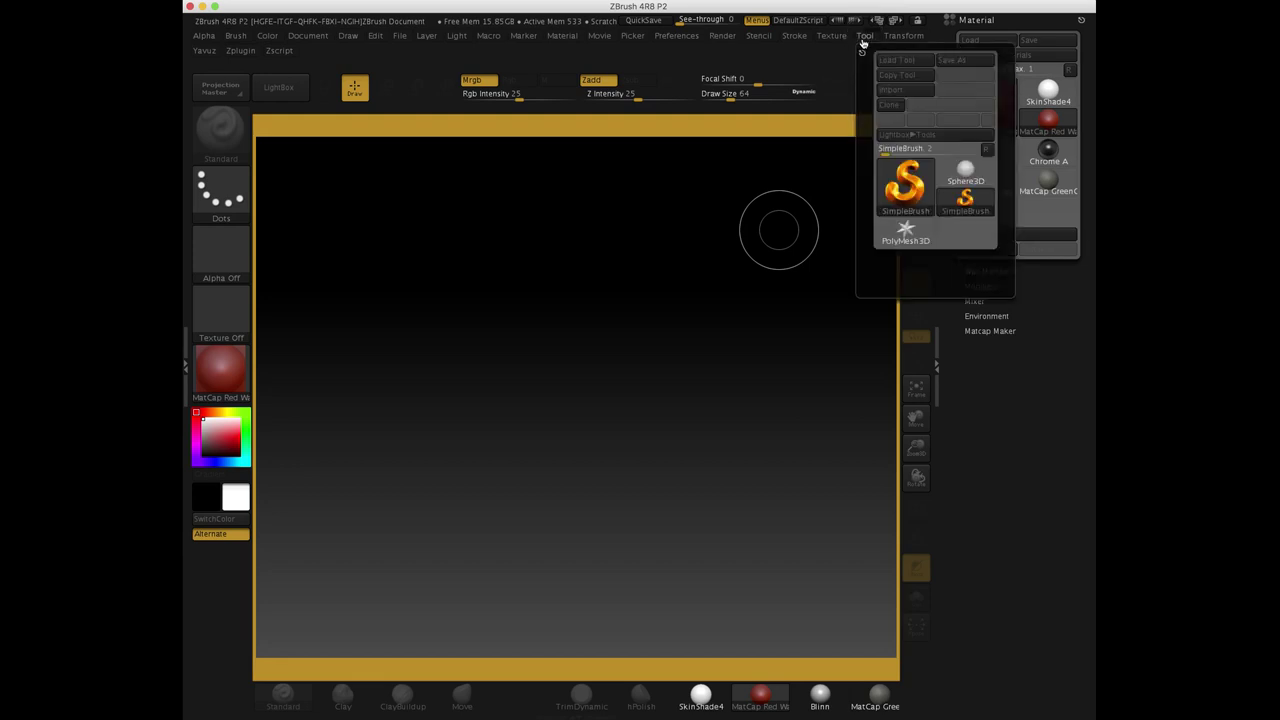
pyautogui.moveTo(860, 50); pyautogui.dragTo(1006, 366)
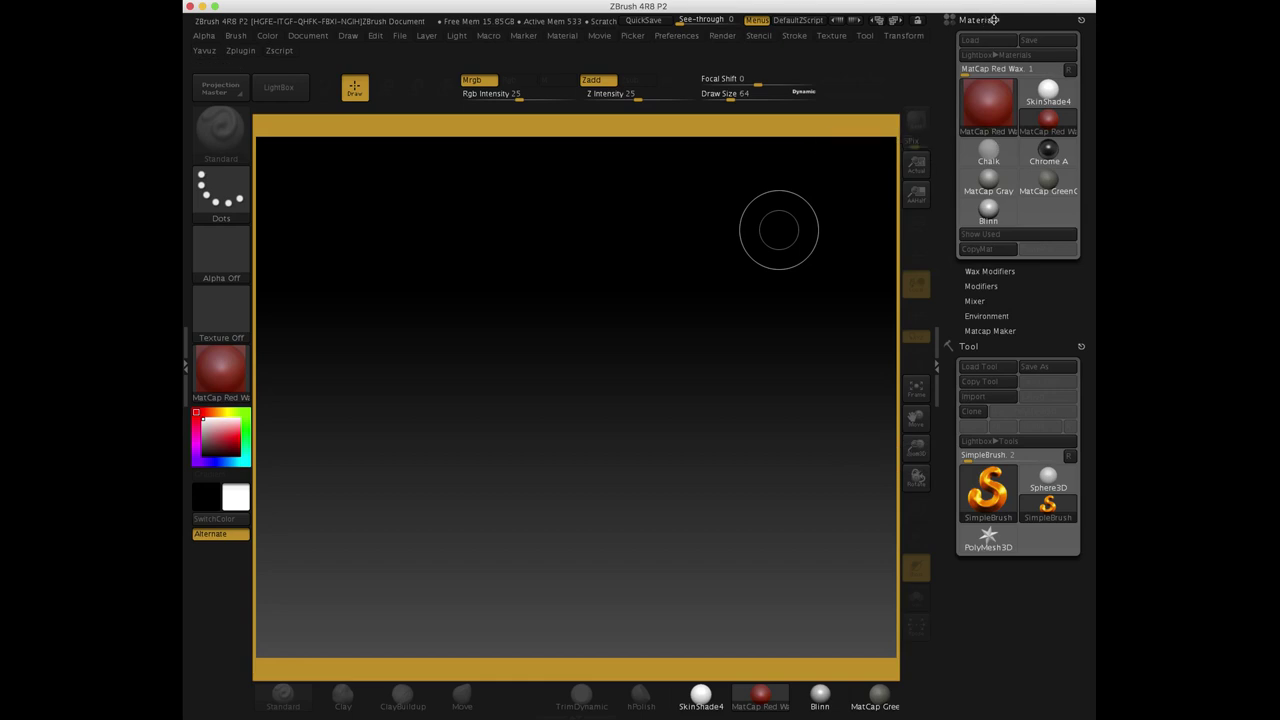
pyautogui.click(1081, 20)
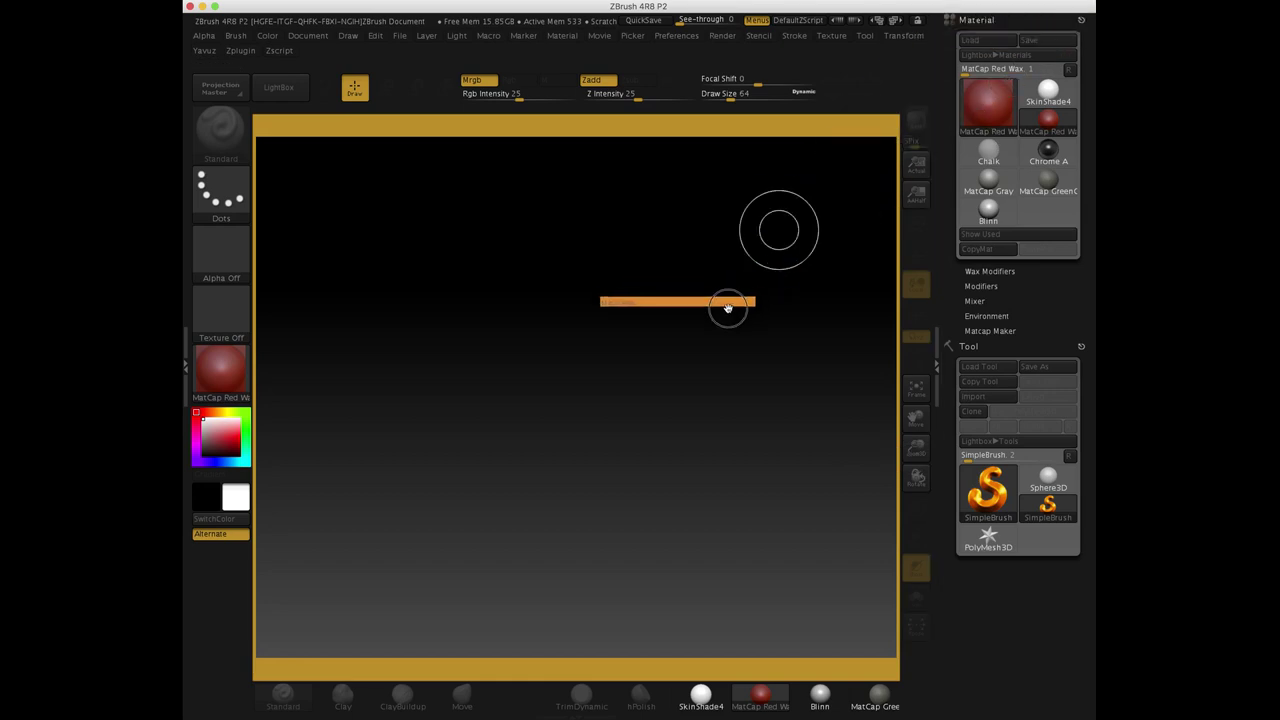
pyautogui.moveTo(1081, 20); pyautogui.dragTo(728, 306)
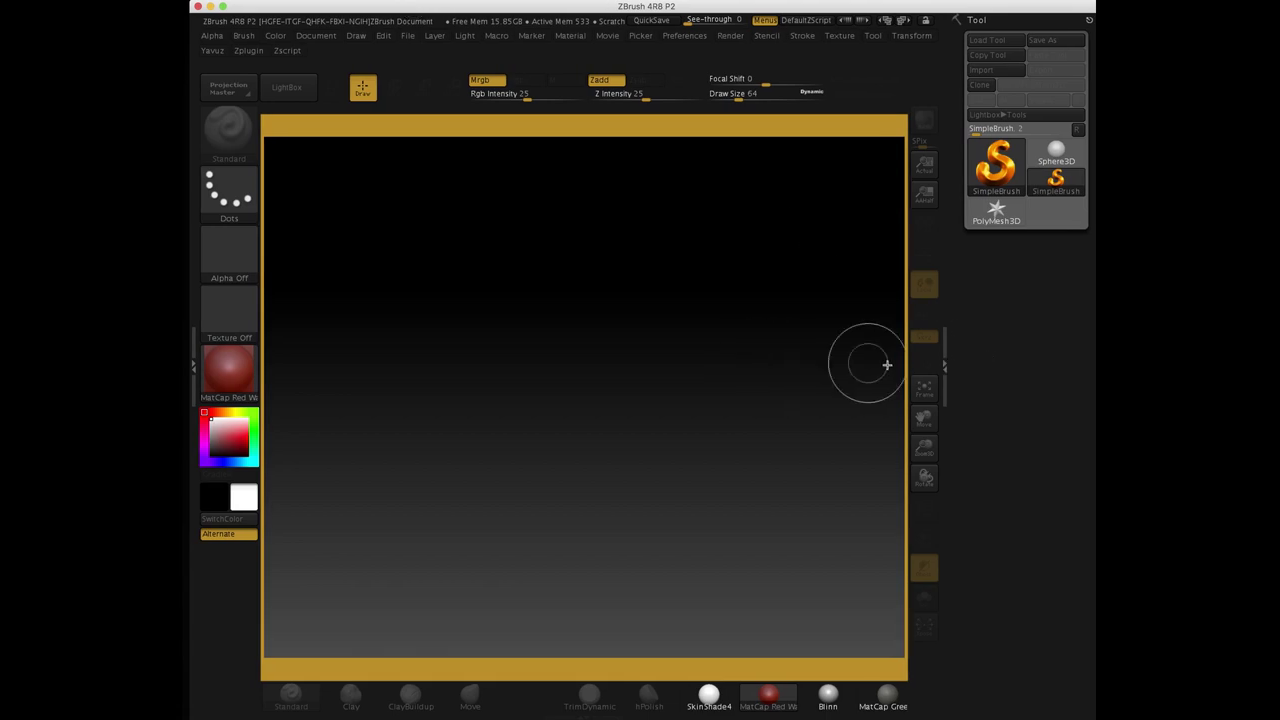
# Collapse the right tray, then open and close the left tray to widen the canvas
pyautogui.click(944, 367)
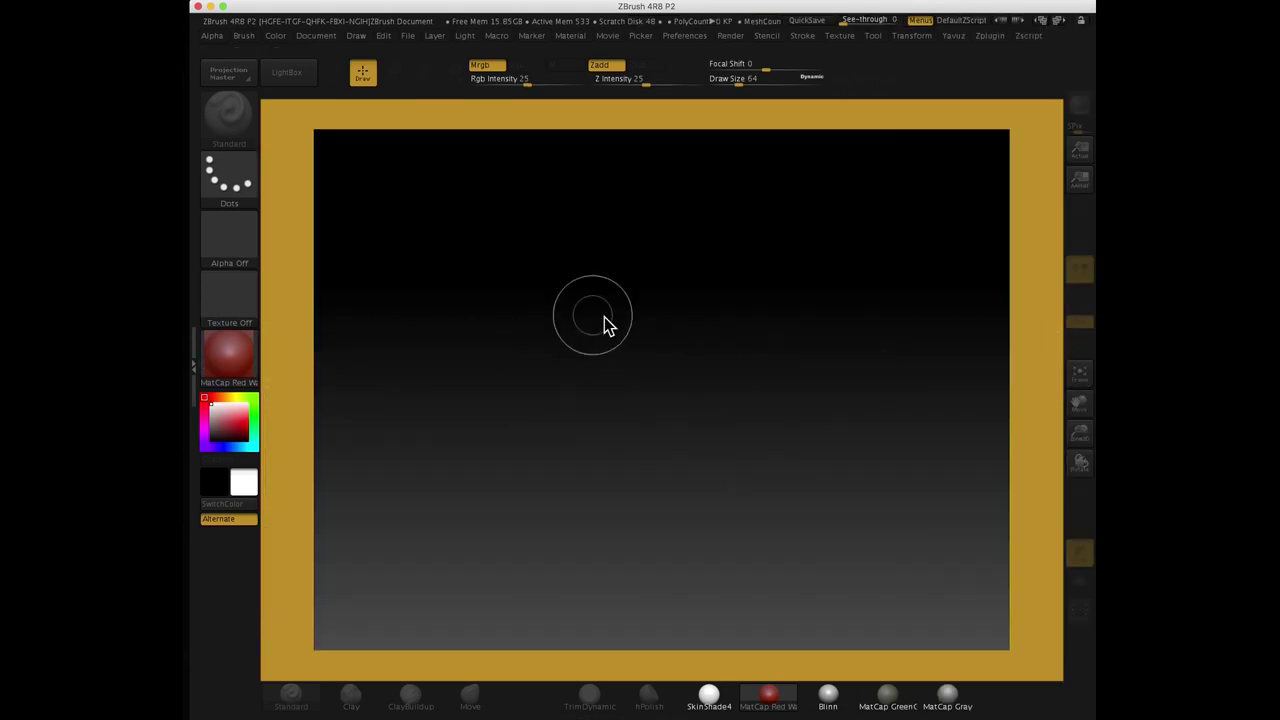
pyautogui.click(193, 363)
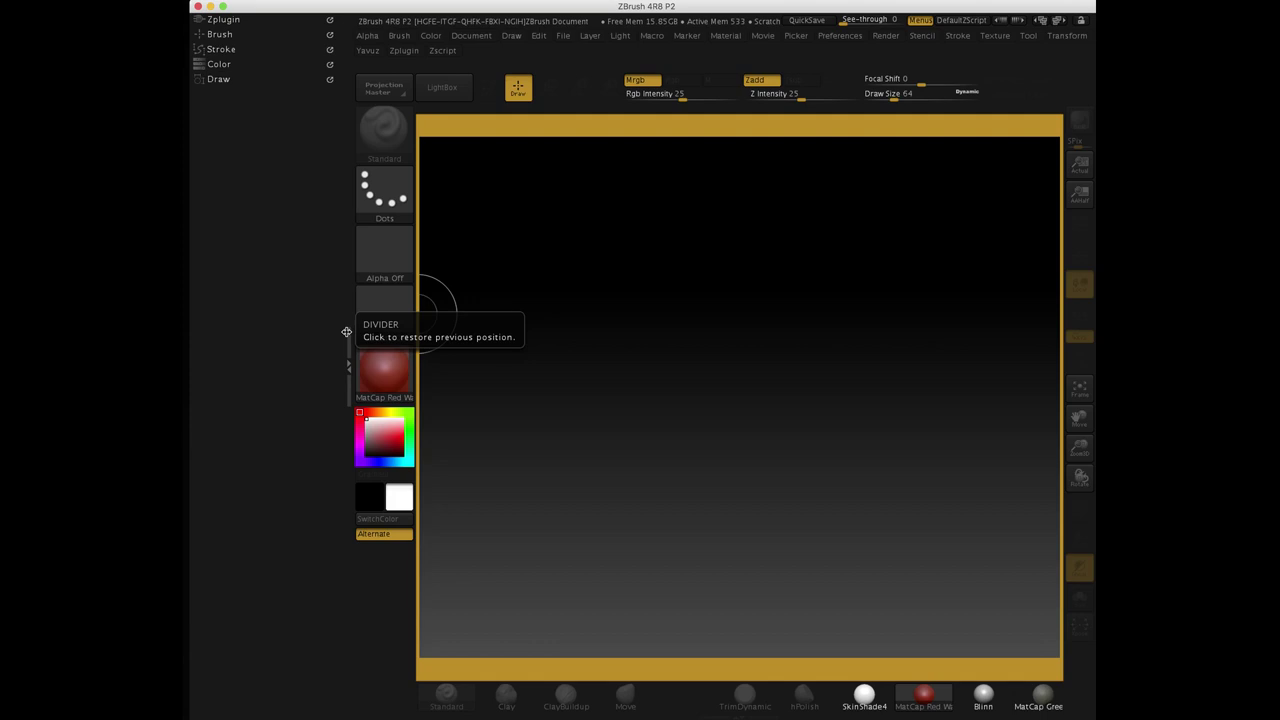
pyautogui.click(346, 332)
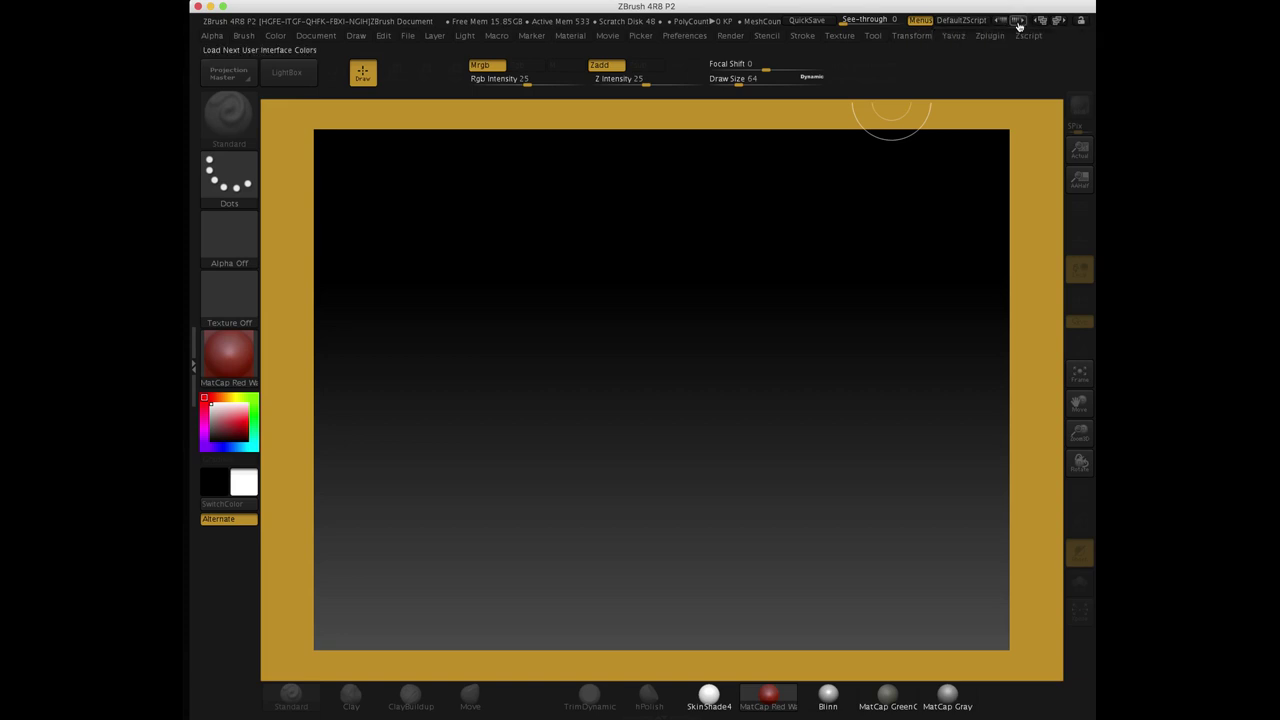
# Browse back and forth through interface colour presets, returning toward GrayDefault
pyautogui.click(1017, 22)
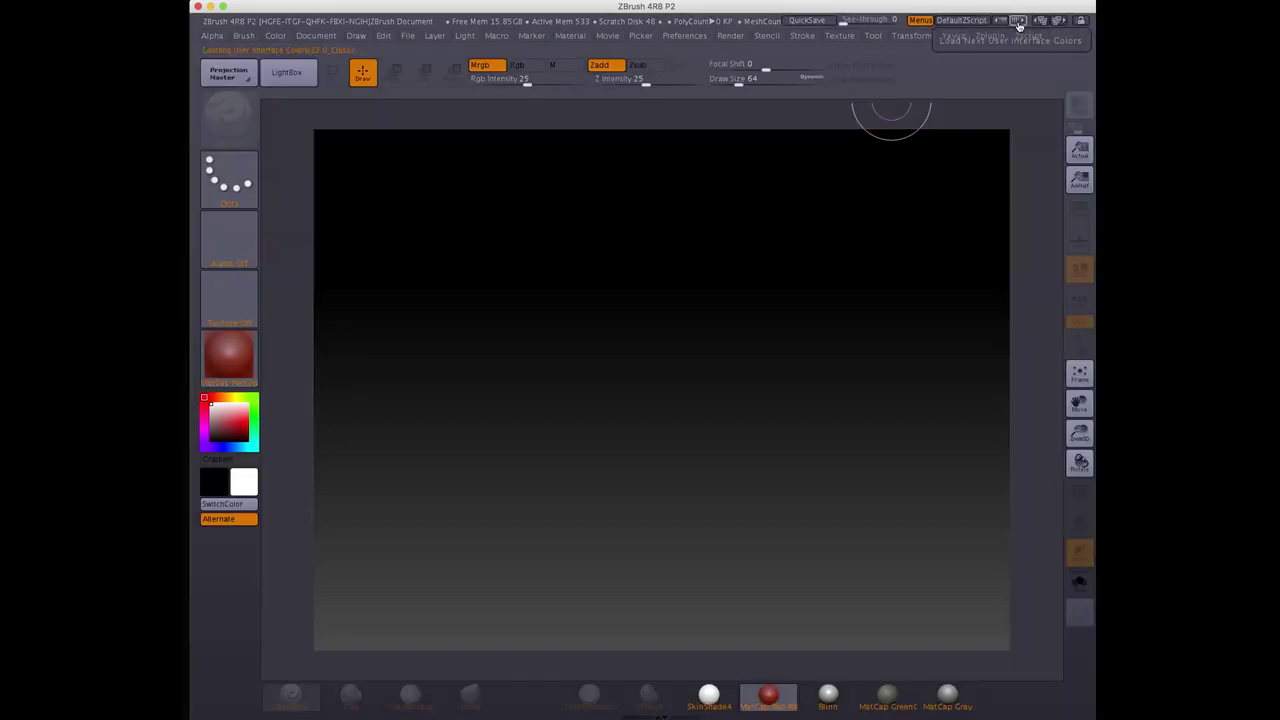
pyautogui.click(1017, 22)
pyautogui.click(1017, 22)
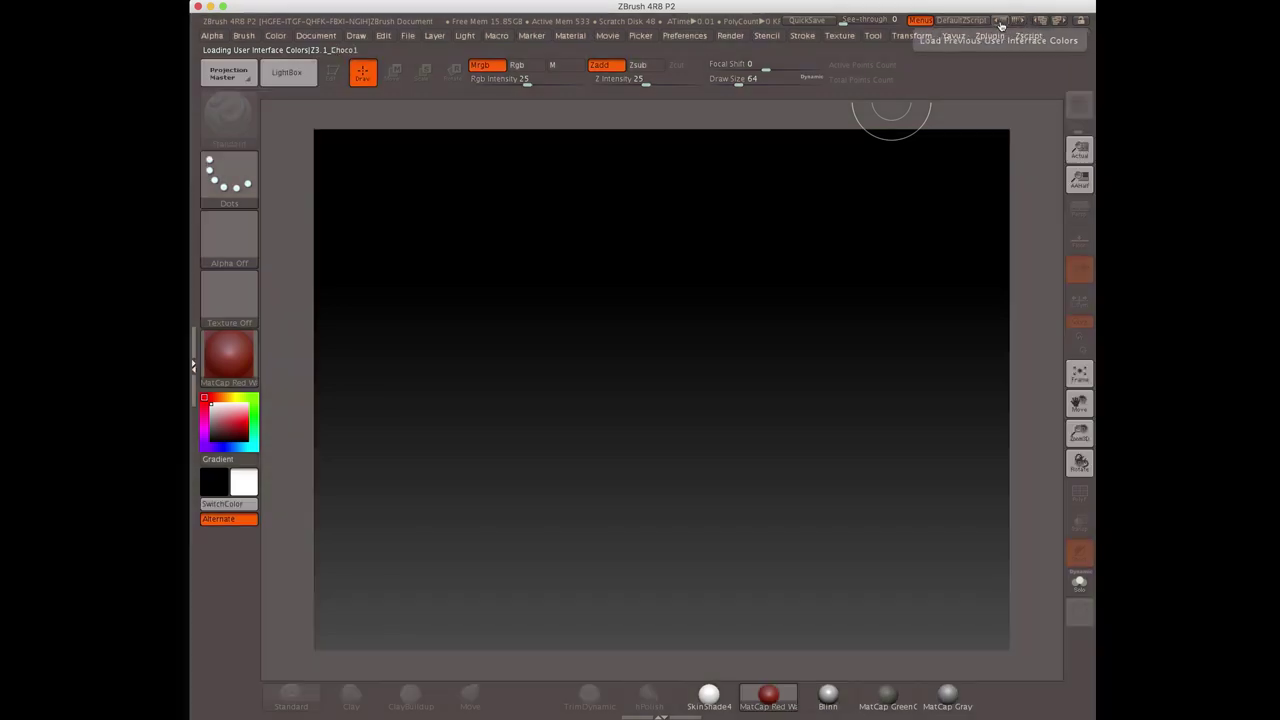
pyautogui.click(1000, 24)
pyautogui.click(1000, 24)
pyautogui.click(1000, 24)
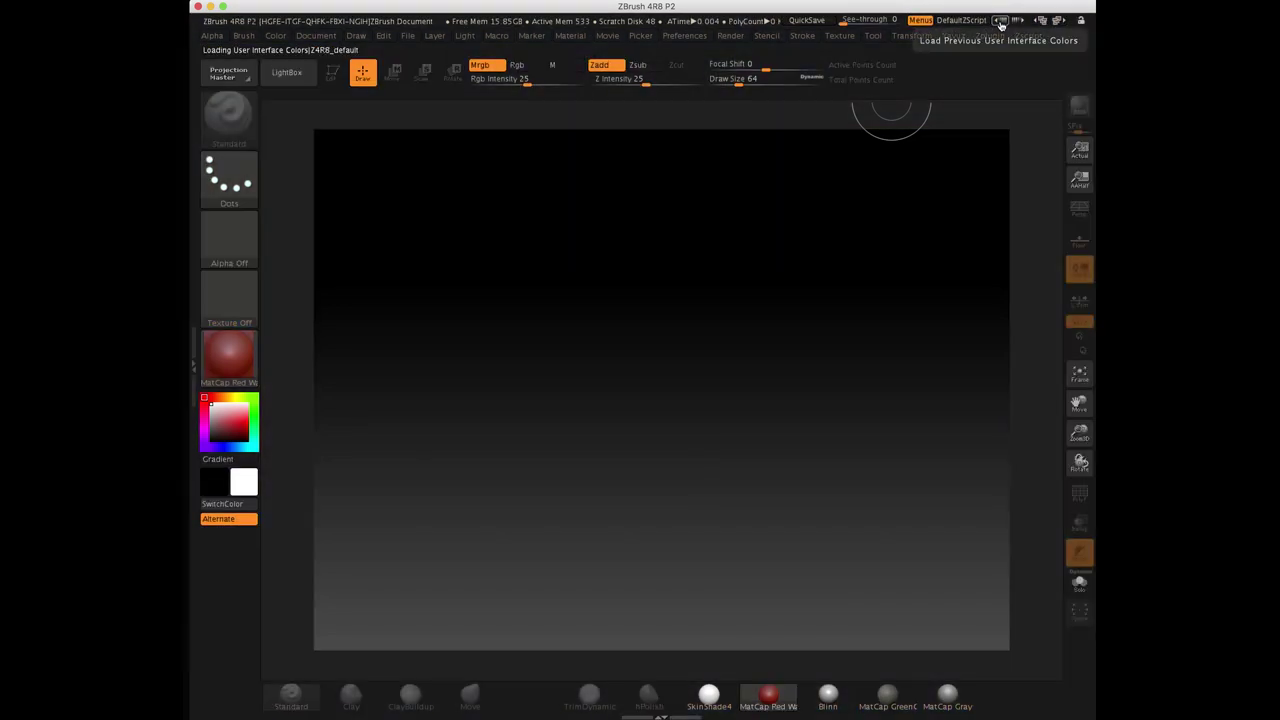
pyautogui.click(1000, 24)
pyautogui.click(1017, 22)
pyautogui.click(1000, 24)
pyautogui.click(1000, 24)
# Step through the gray presets to Z3.1_Gray00 and stamp a first dark red square
pyautogui.click(1016, 22)
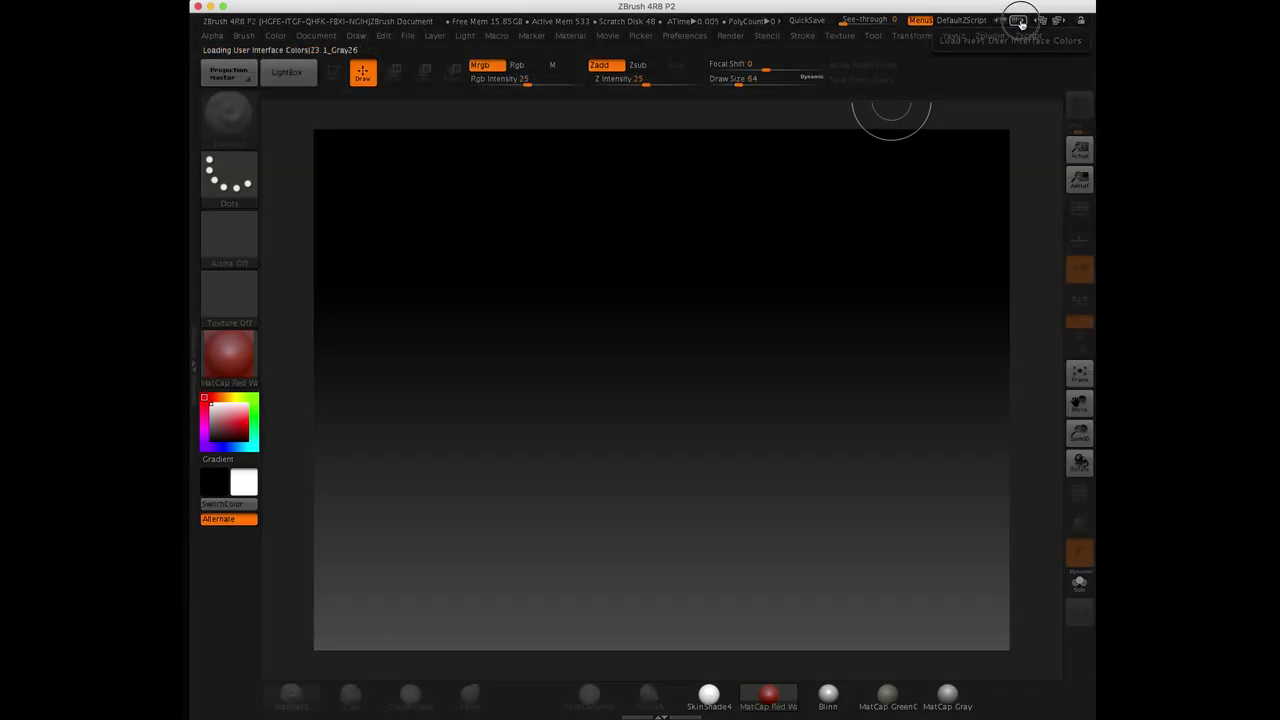
pyautogui.click(1020, 22)
pyautogui.click(1020, 22)
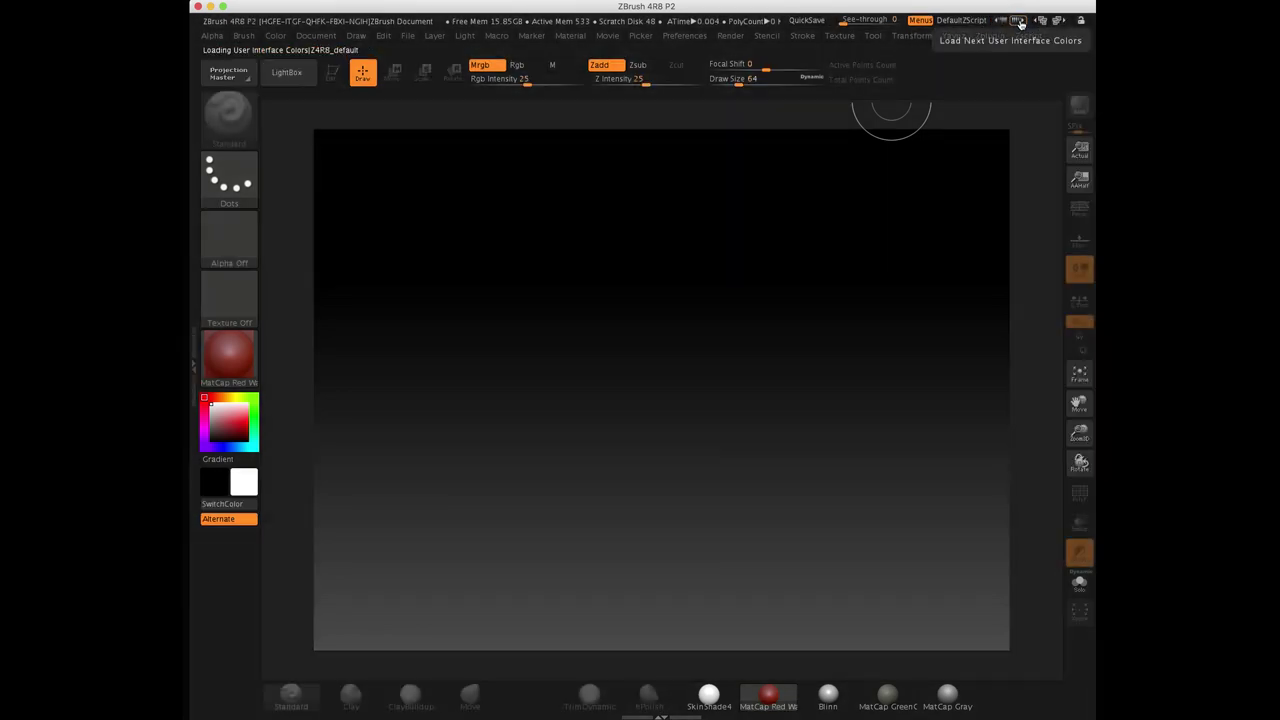
pyautogui.click(1020, 22)
pyautogui.click(1020, 22)
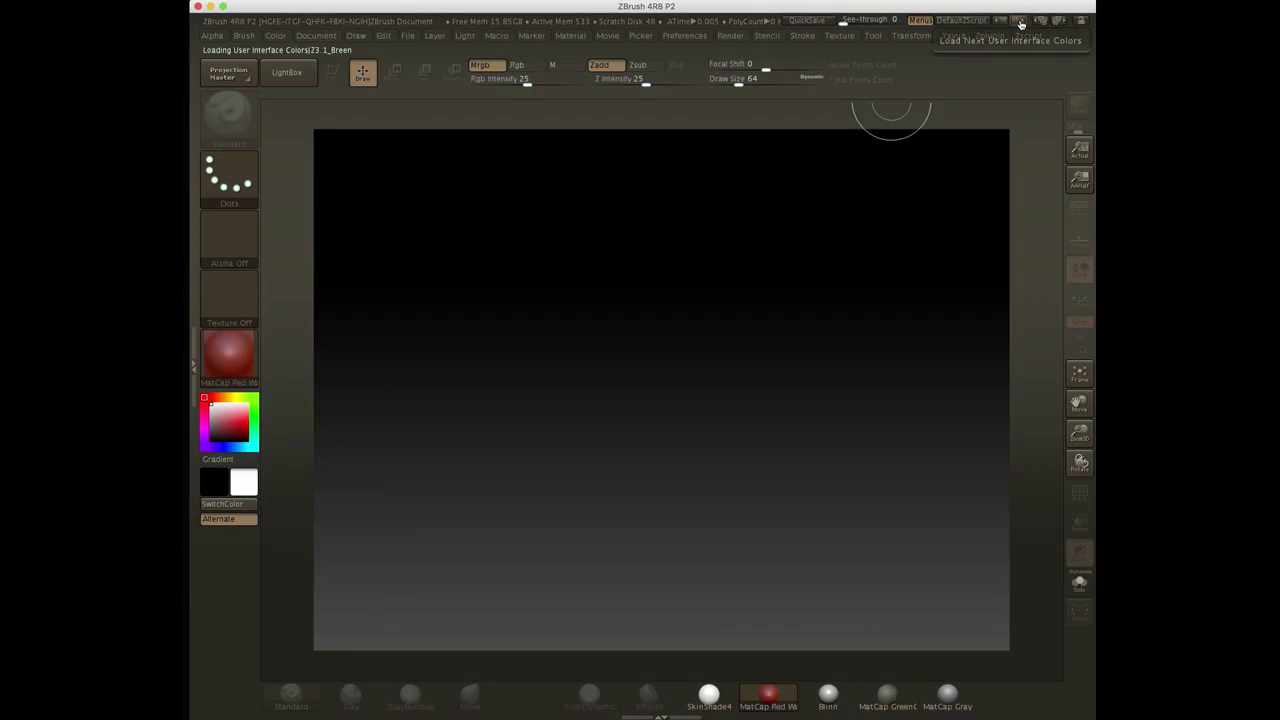
pyautogui.click(1020, 22)
pyautogui.click(1020, 22)
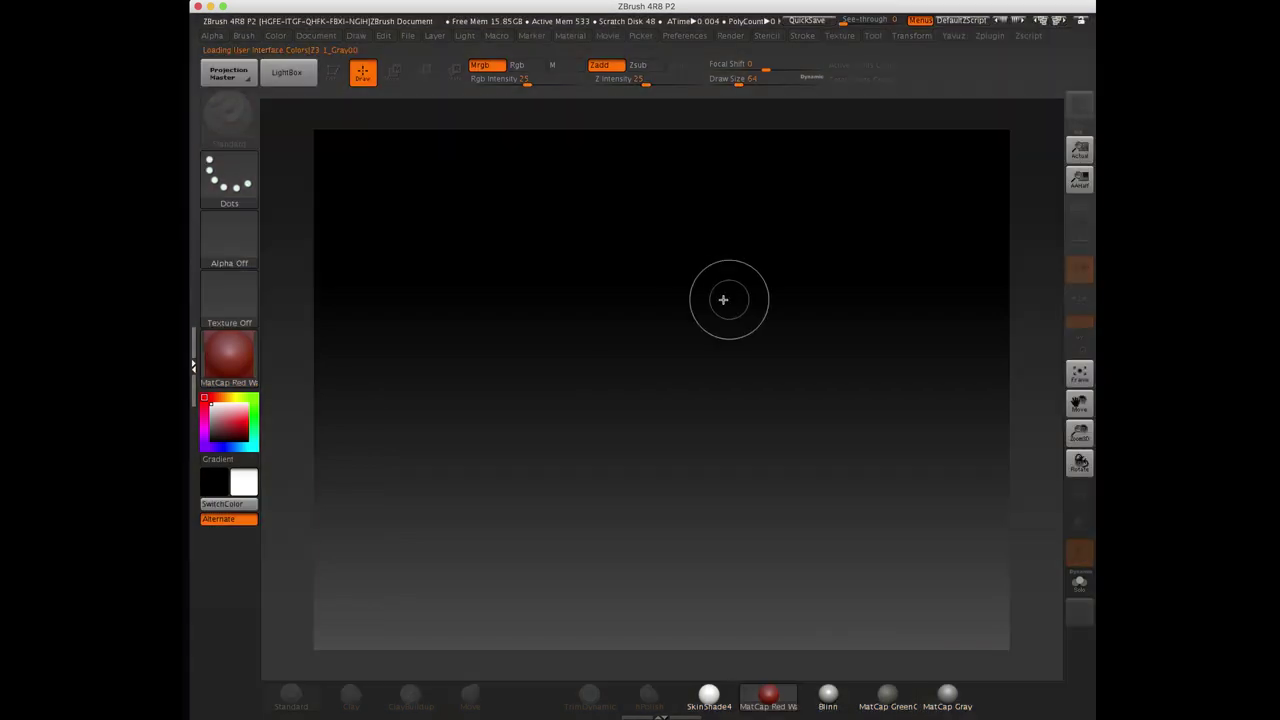
pyautogui.click(720, 299)
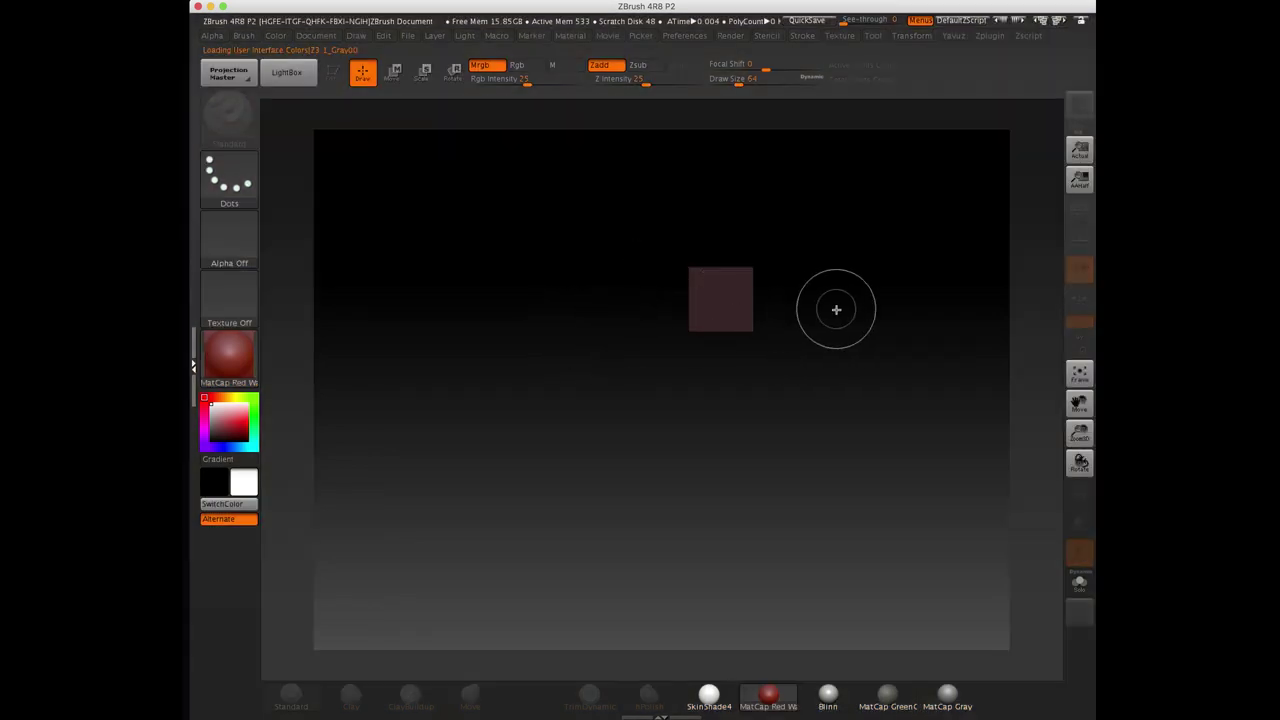
# Stamp seven scattered dark red squares and show the Tool palette in the right tray
pyautogui.click(826, 393)
pyautogui.click(551, 355)
pyautogui.click(620, 274)
pyautogui.click(503, 223)
pyautogui.click(459, 389)
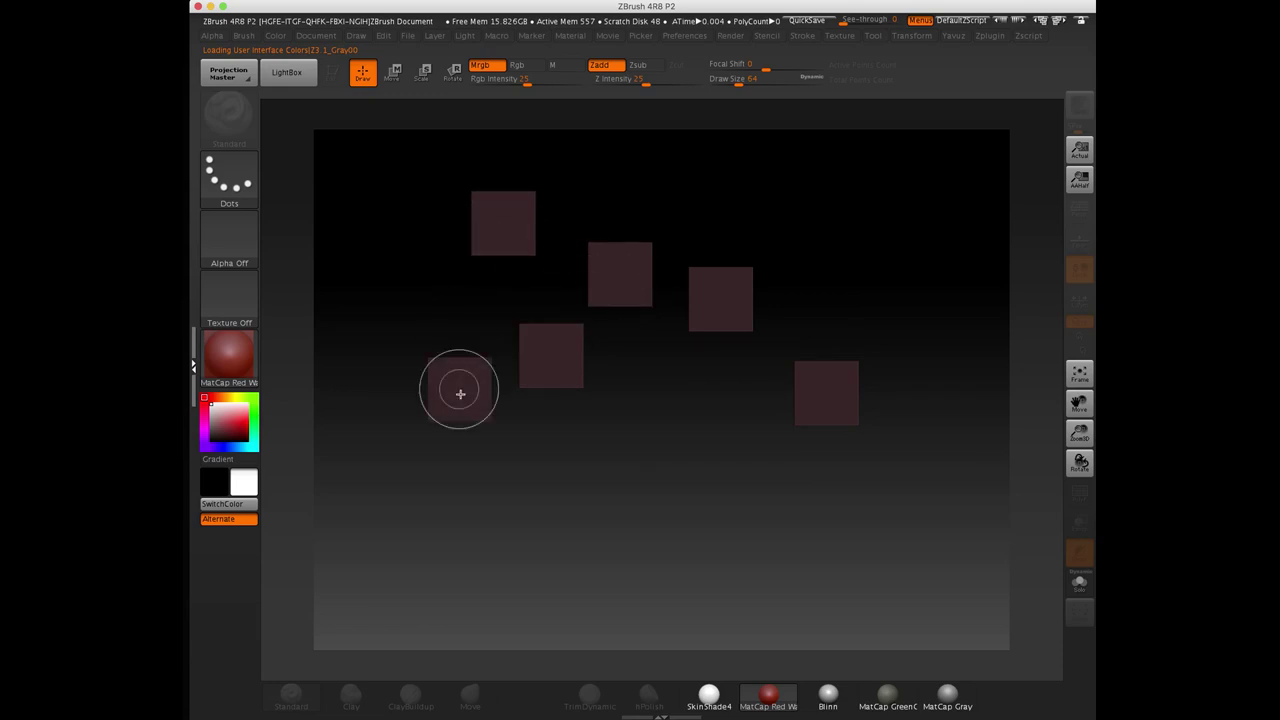
pyautogui.click(610, 553)
pyautogui.click(692, 457)
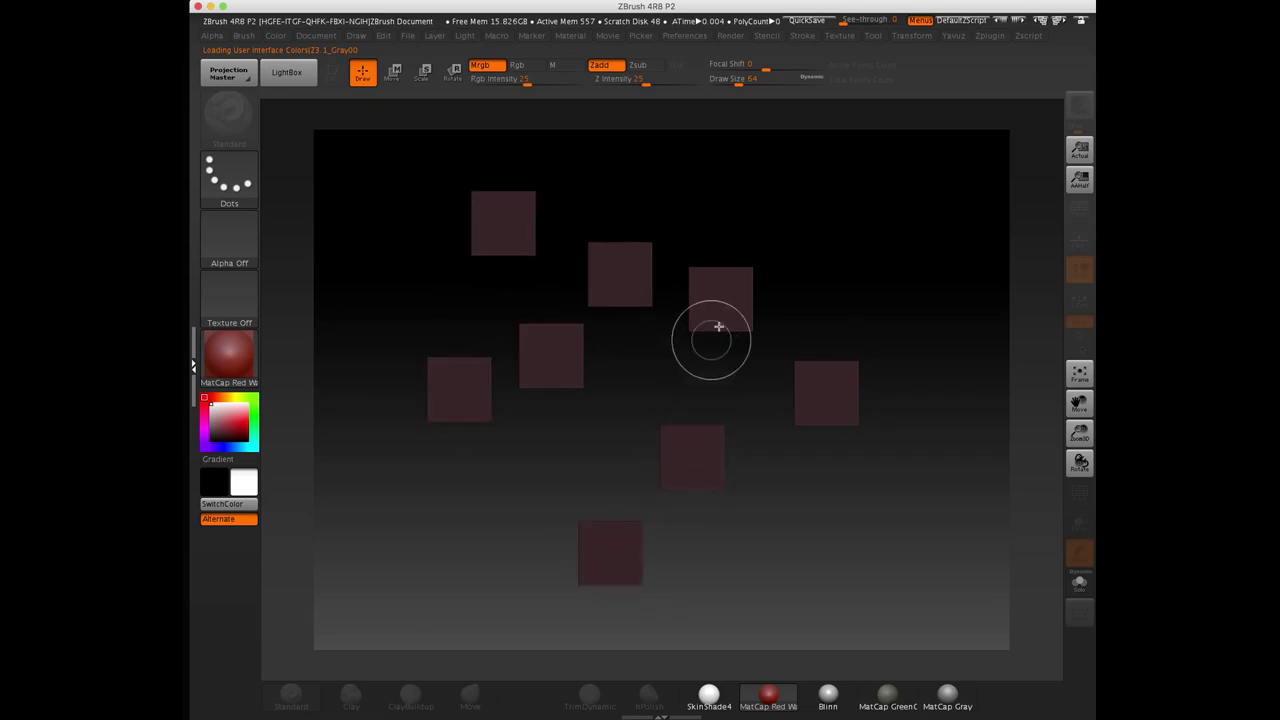
pyautogui.click(1062, 345)
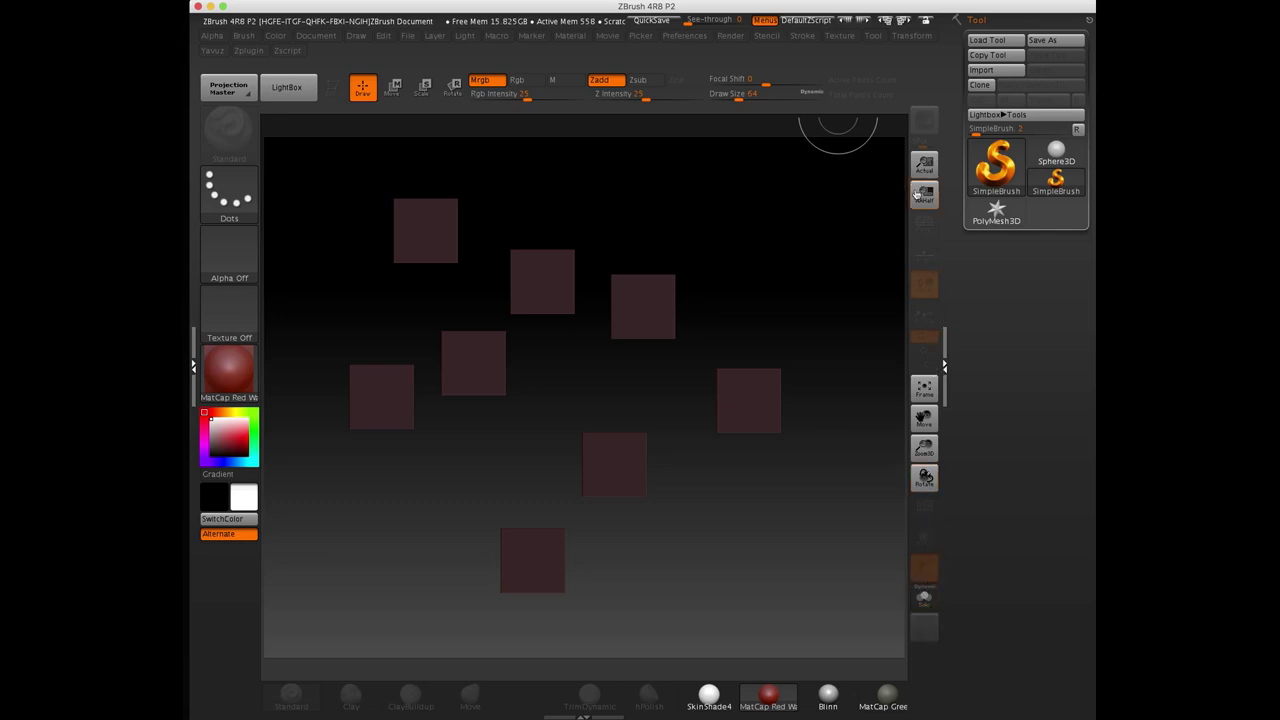
# Stamp ten more dark red squares across the top and left of the canvas
pyautogui.click(716, 268)
pyautogui.click(656, 389)
pyautogui.click(562, 388)
pyautogui.click(610, 305)
pyautogui.click(614, 241)
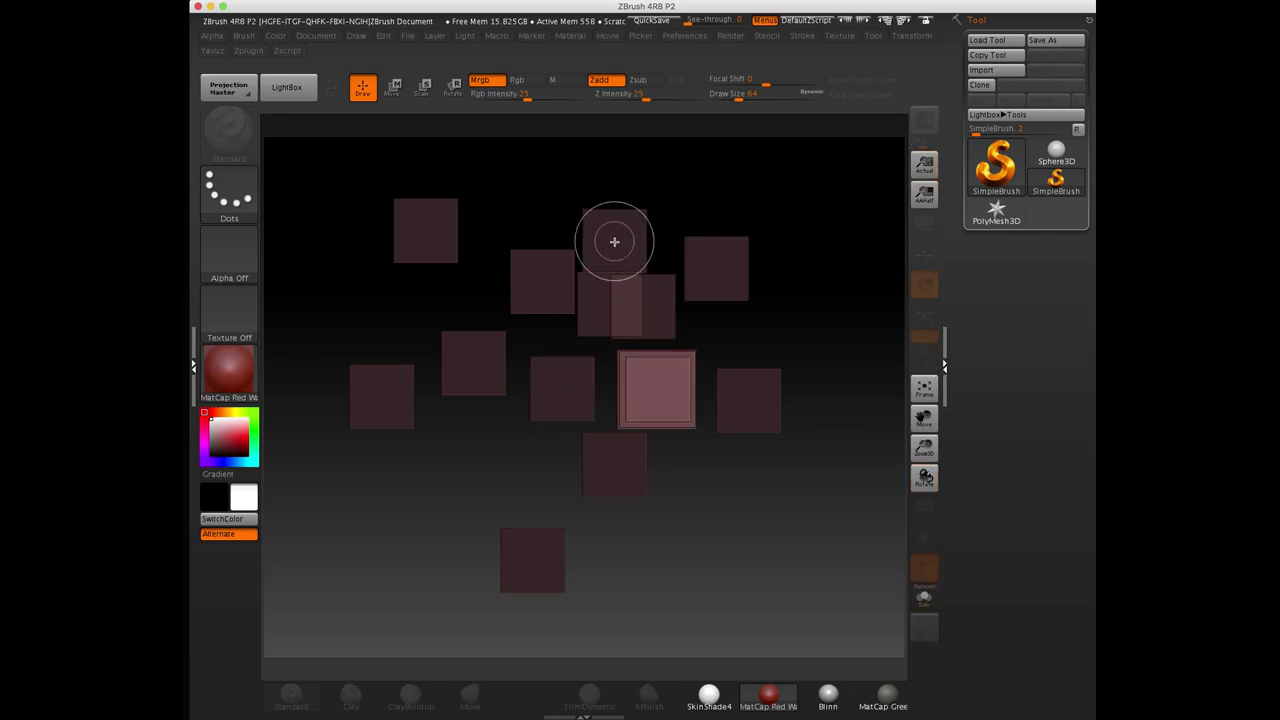
pyautogui.click(446, 279)
pyautogui.click(304, 400)
pyautogui.click(348, 200)
pyautogui.click(490, 300)
pyautogui.click(392, 488)
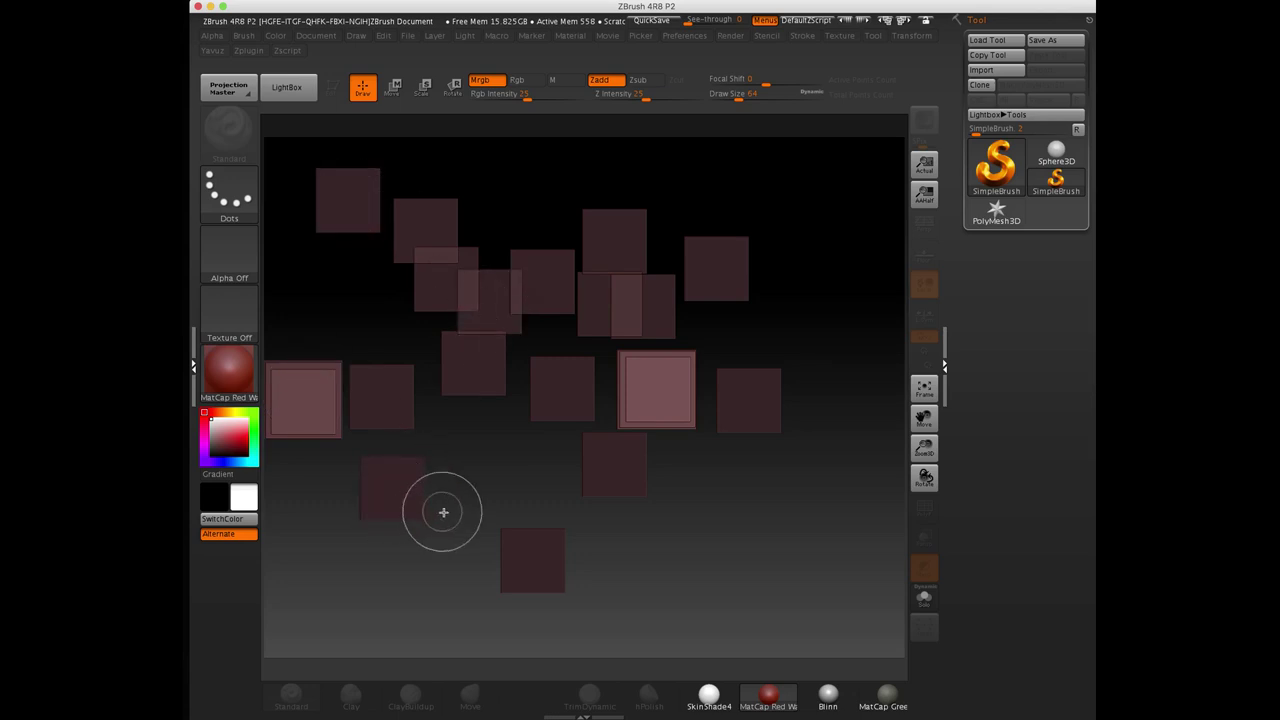
# Stamp six dark red squares across the lower part of the canvas
pyautogui.click(443, 512)
pyautogui.click(489, 432)
pyautogui.click(609, 516)
pyautogui.click(684, 556)
pyautogui.click(708, 496)
pyautogui.click(753, 432)
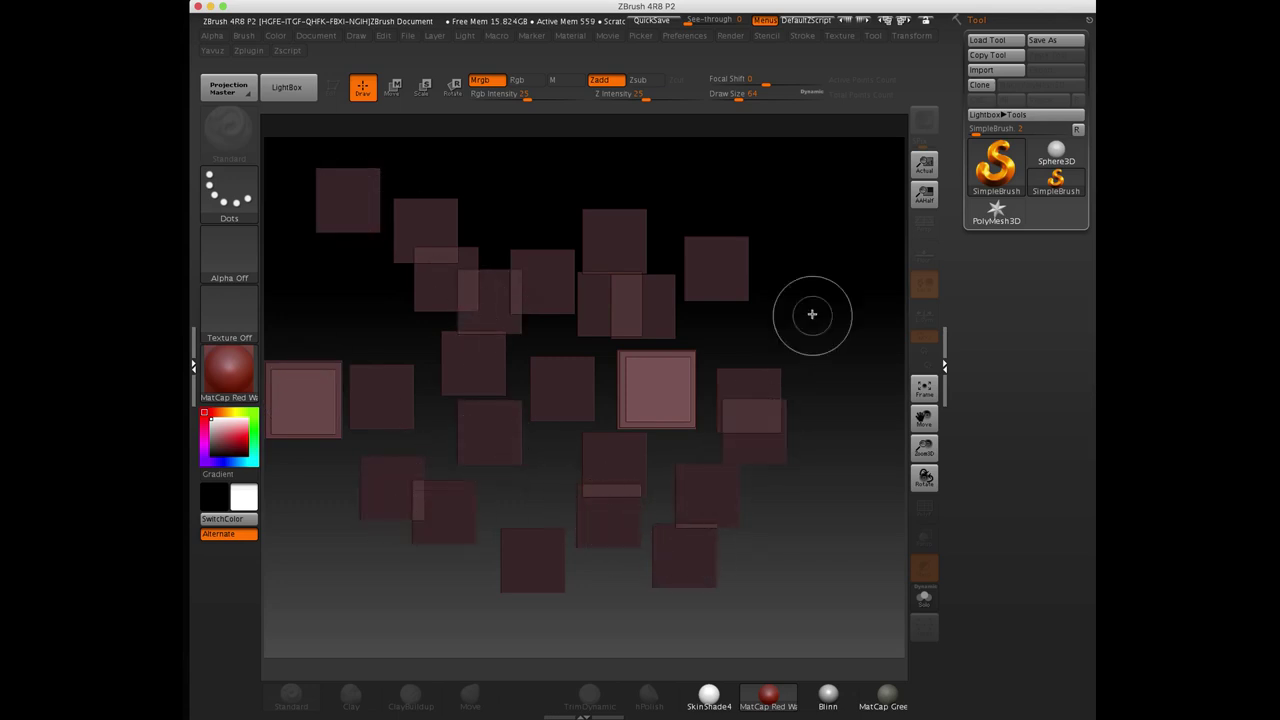
# Stamp squares on the right side, then drag two strokes forming a dense central mass
pyautogui.click(812, 314)
pyautogui.click(811, 227)
pyautogui.click(798, 576)
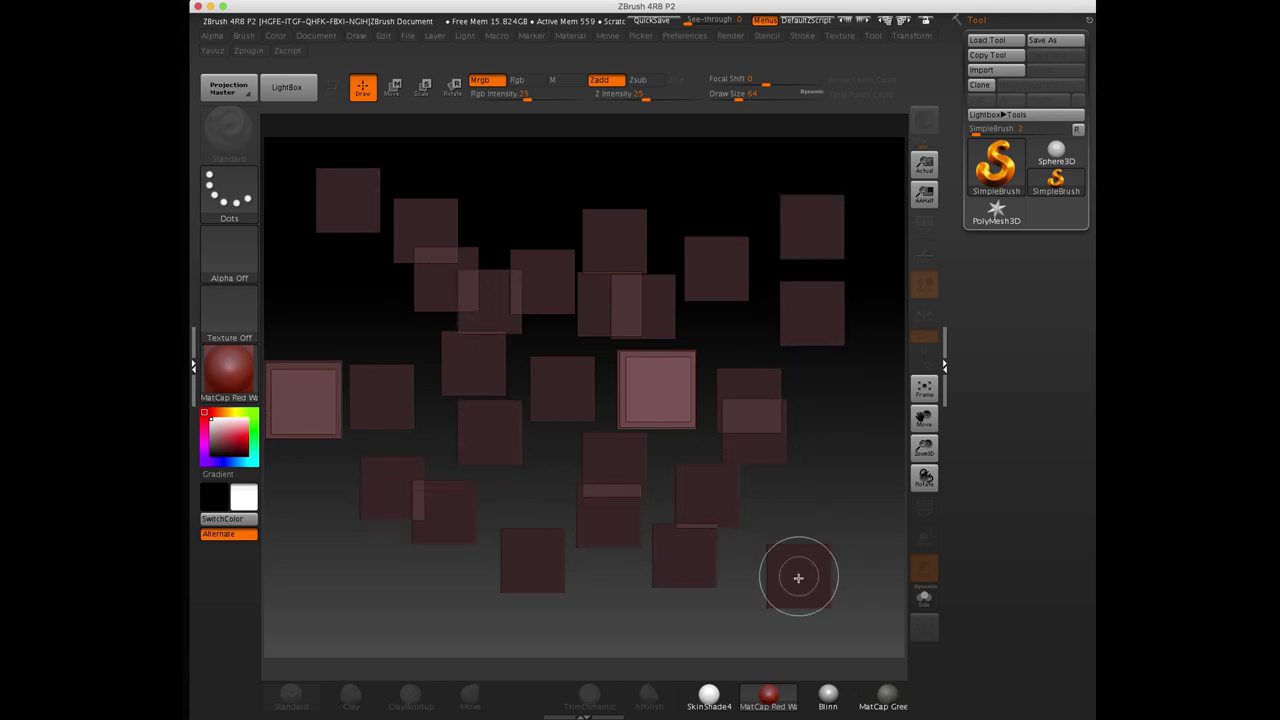
pyautogui.click(814, 479)
pyautogui.click(850, 441)
pyautogui.click(795, 383)
pyautogui.click(746, 350)
pyautogui.click(678, 270)
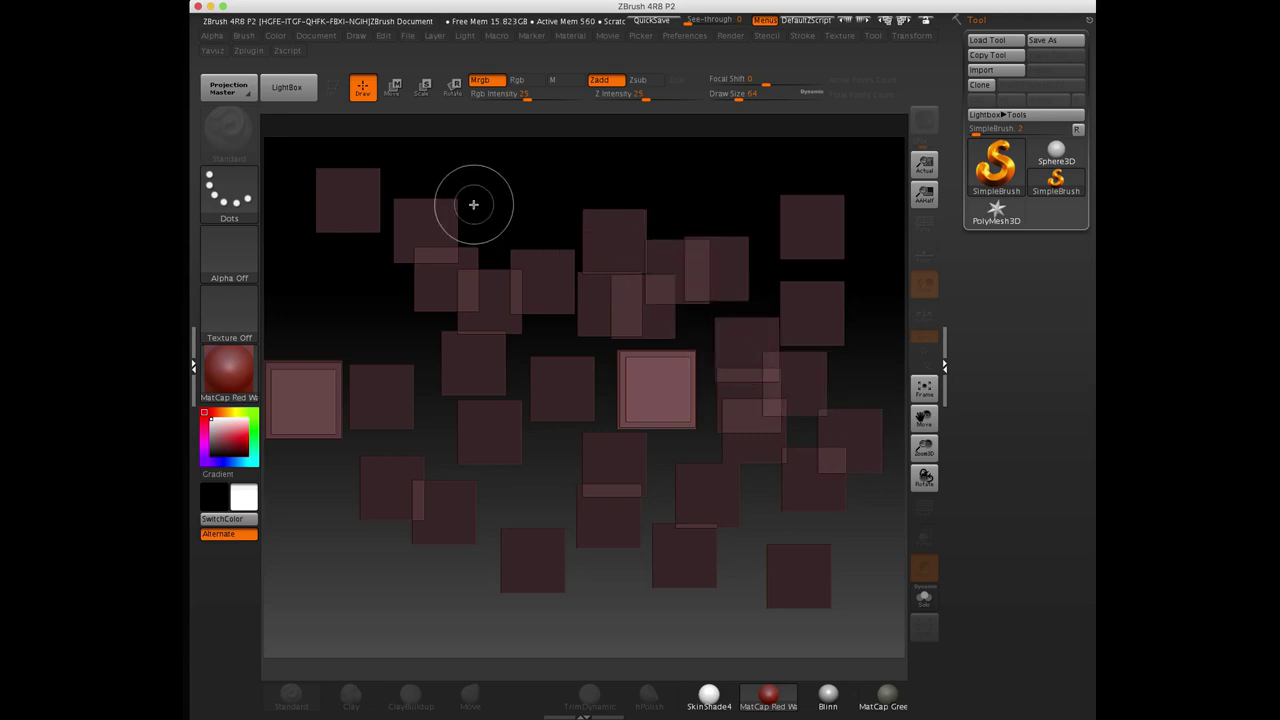
pyautogui.moveTo(474, 205)
pyautogui.mouseDown()
pyautogui.moveTo(569, 234)
pyautogui.moveTo(520, 366)
pyautogui.moveTo(740, 431)
pyautogui.moveTo(679, 437)
pyautogui.moveTo(520, 350)
pyautogui.moveTo(640, 500)
pyautogui.moveTo(600, 470)
pyautogui.moveTo(590, 500)
pyautogui.mouseUp()
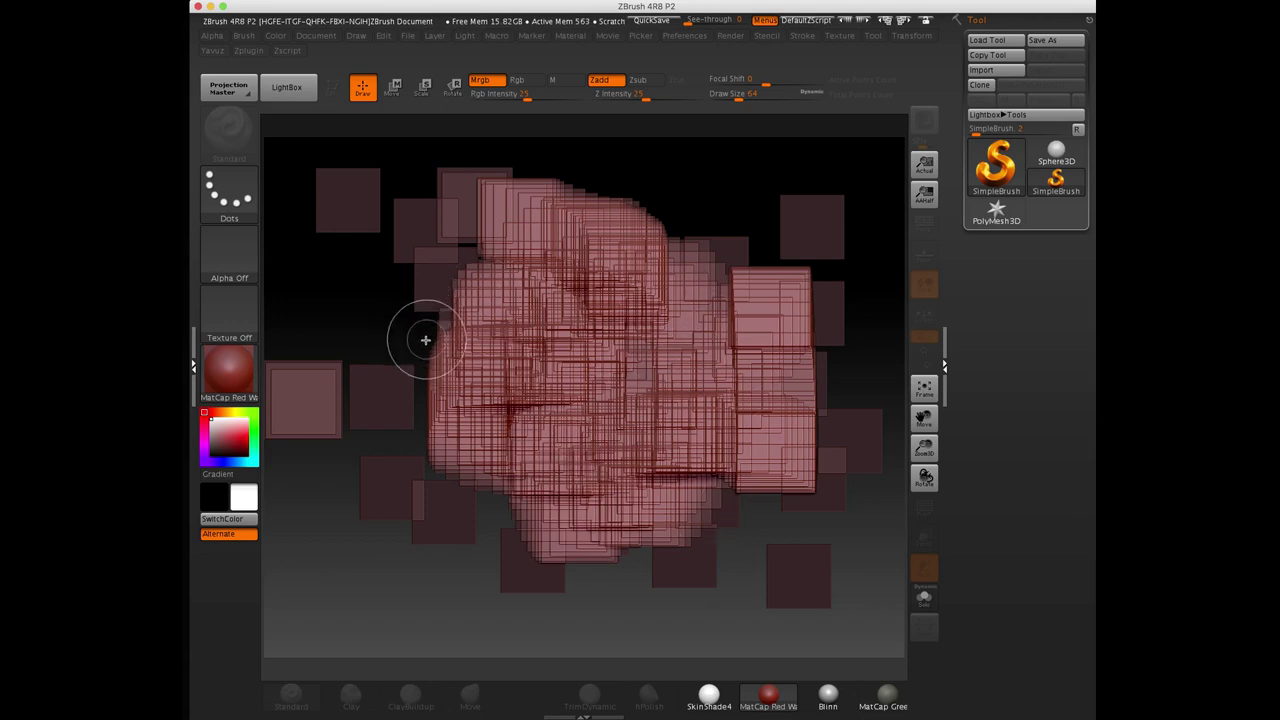
pyautogui.moveTo(425, 340)
pyautogui.mouseDown()
pyautogui.moveTo(662, 375)
pyautogui.moveTo(705, 440)
pyautogui.mouseUp()
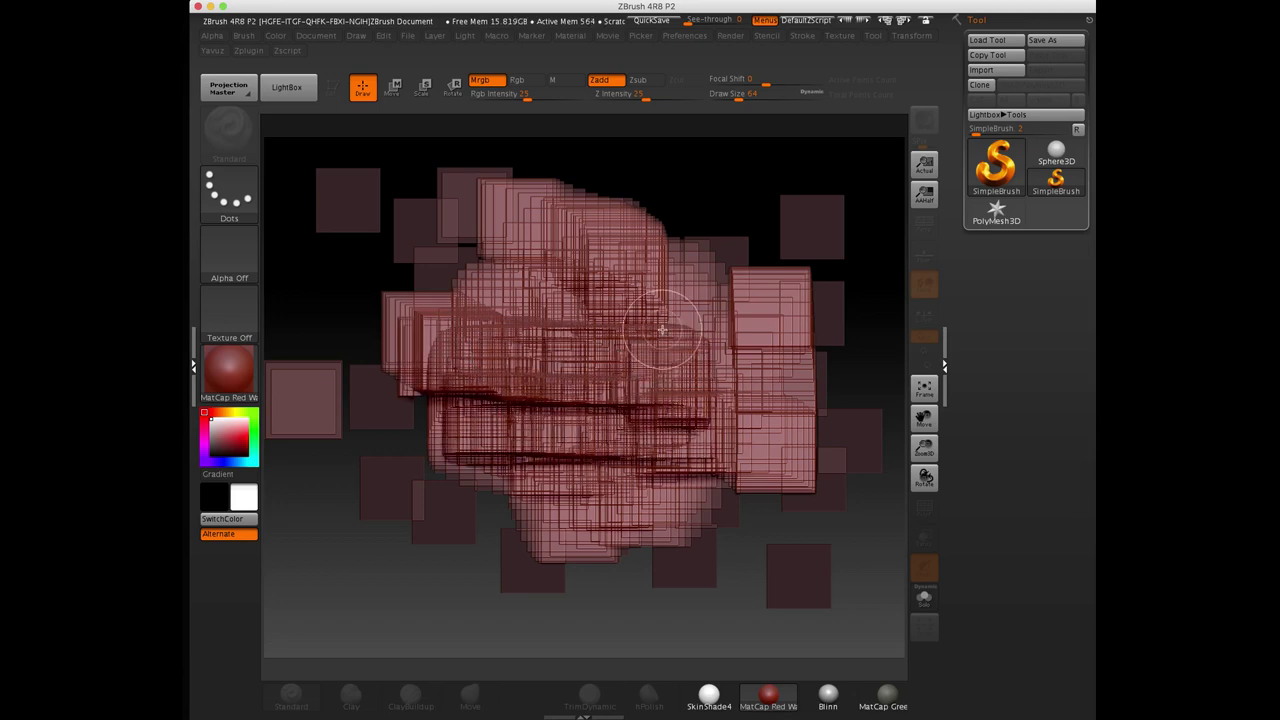